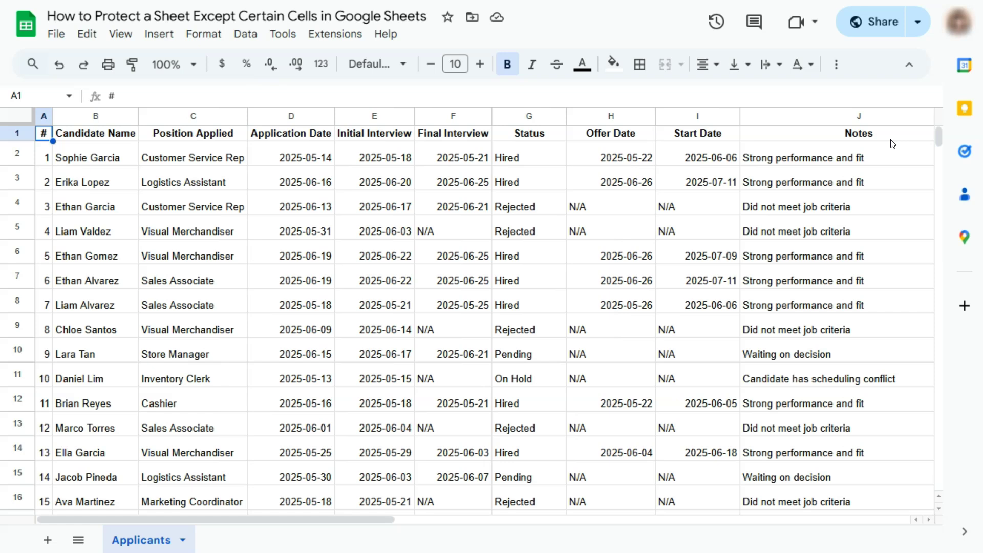
Look over the Applicants sheet and select the first Notes cell
click(892, 141)
scroll(889, 136, down, 9)
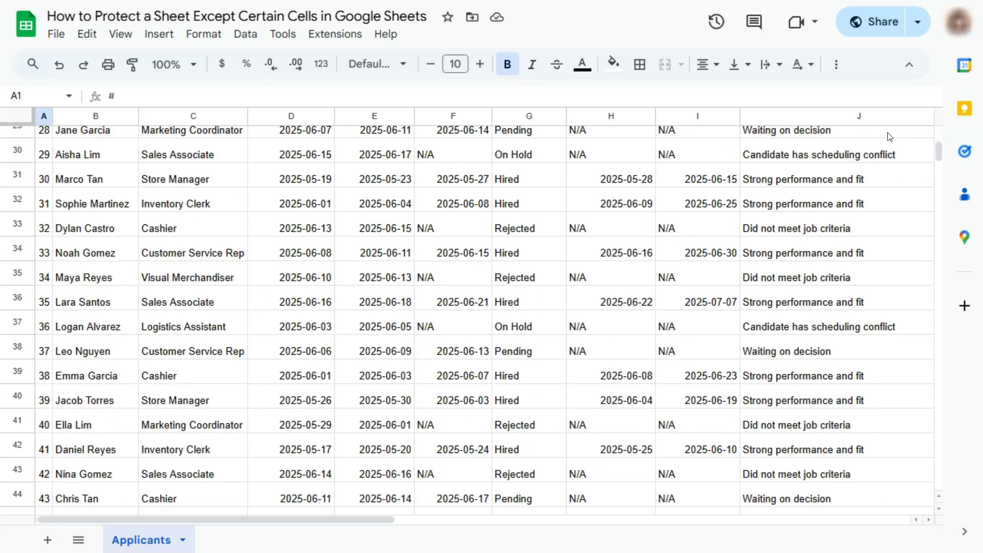
scroll(890, 136, up, 7)
scroll(890, 136, up, 2)
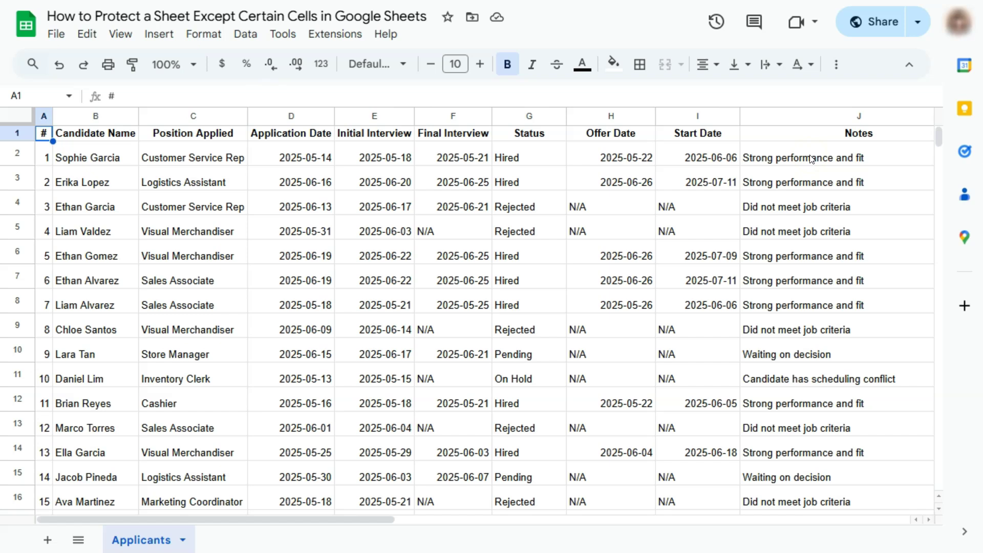
drag(351, 520, 292, 518)
click(881, 153)
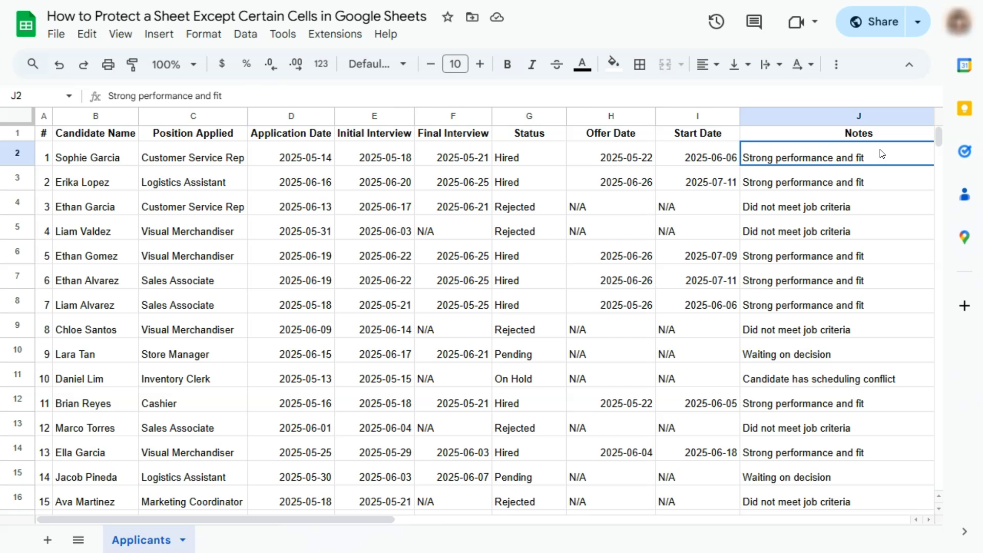
Add a new protection rule under Data > Protected sheets and ranges, targeting the whole Applicants sheet
click(243, 34)
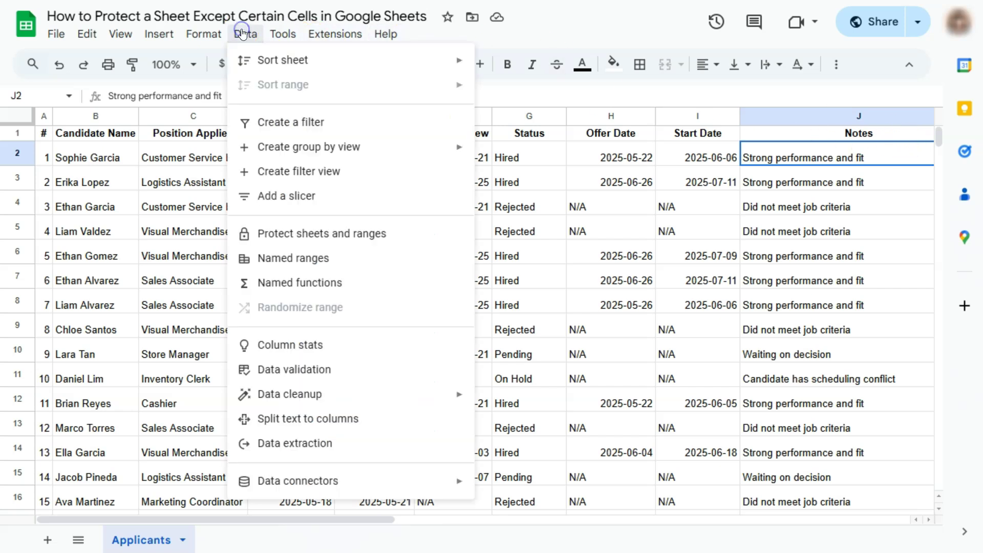
click(287, 233)
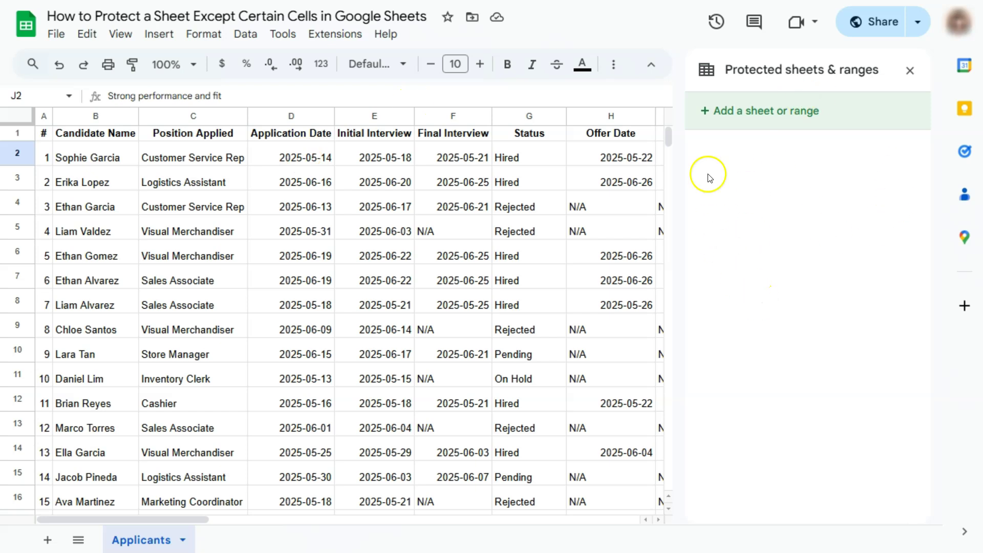
click(720, 118)
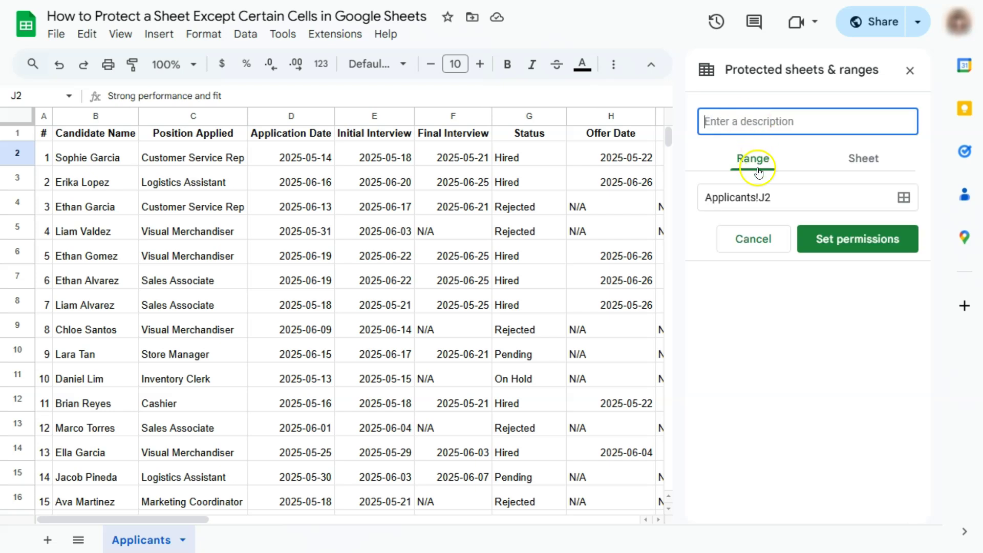
click(857, 161)
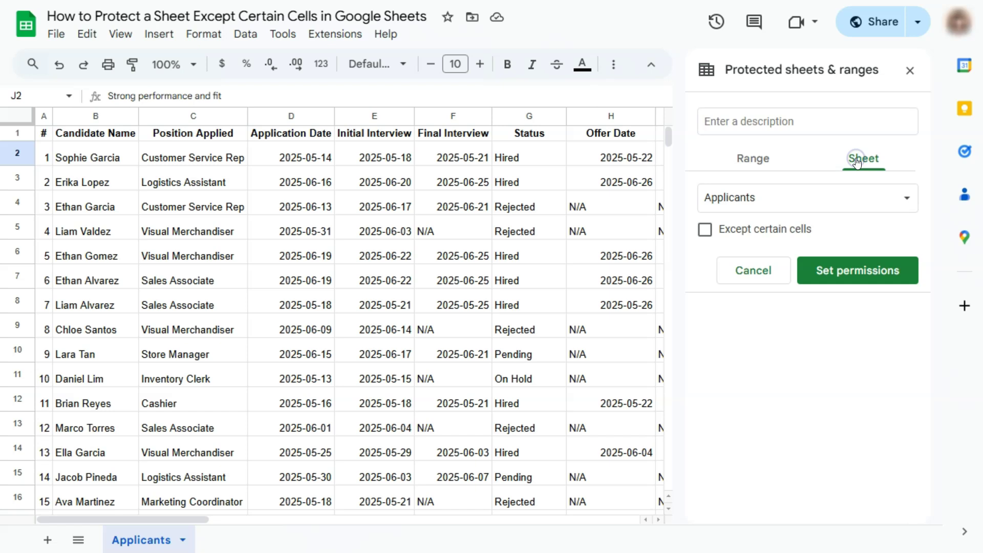
click(857, 205)
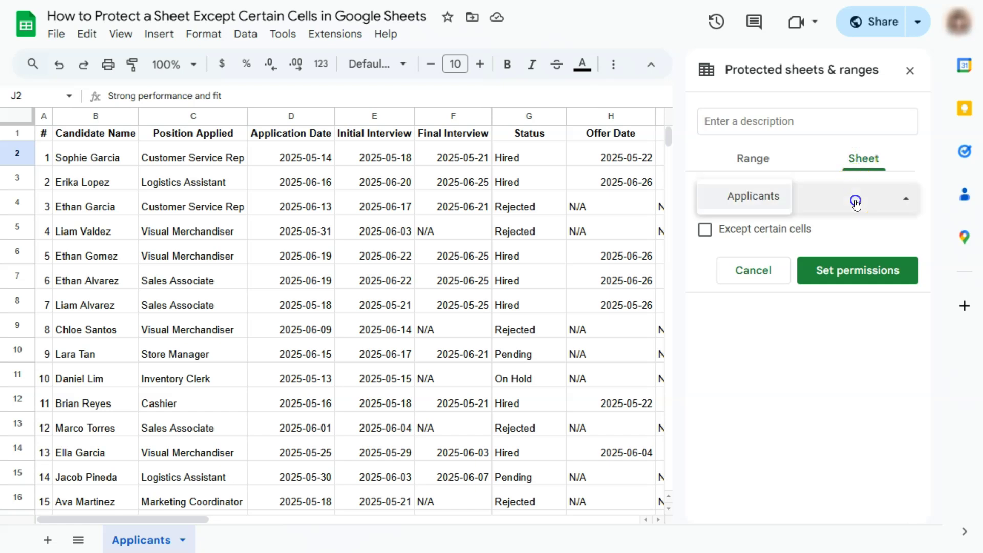
click(762, 198)
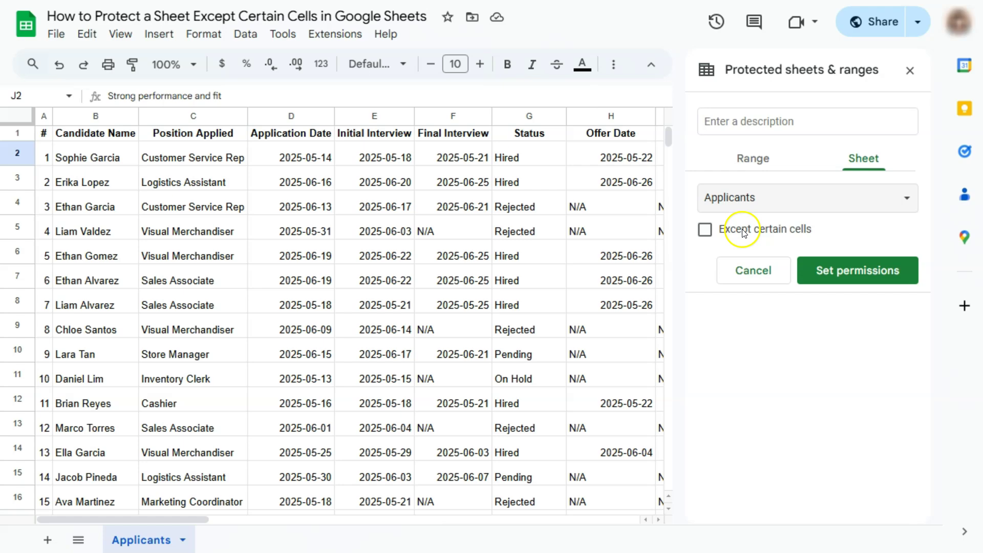
Restrict Applicants editing to only you, then select Notes cells J2:J10 from the collaborator's window
click(855, 273)
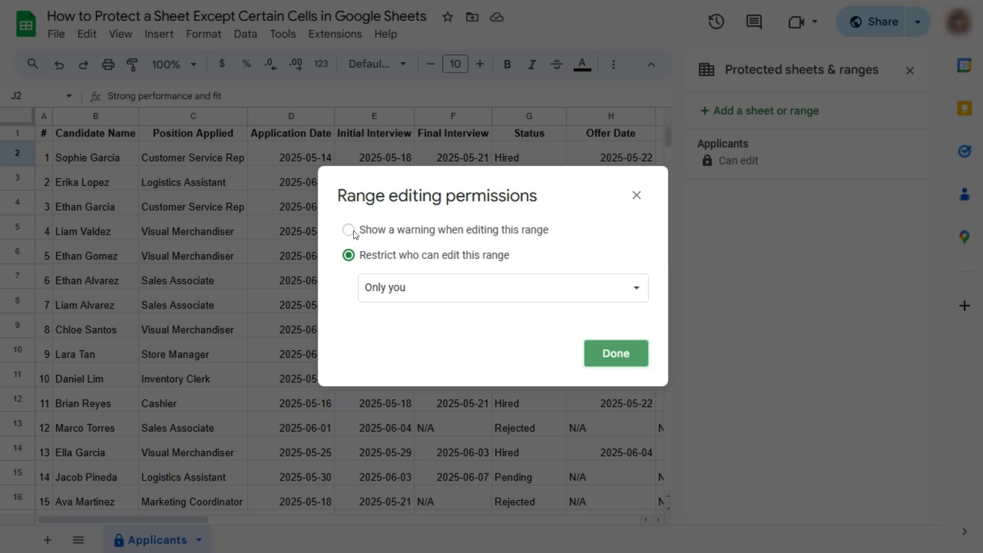
click(357, 233)
click(433, 288)
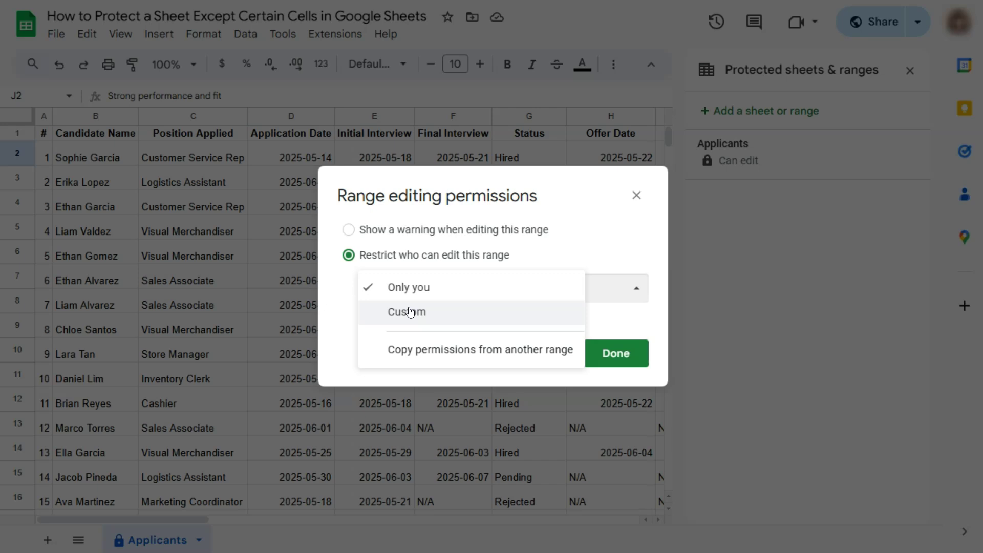
click(347, 298)
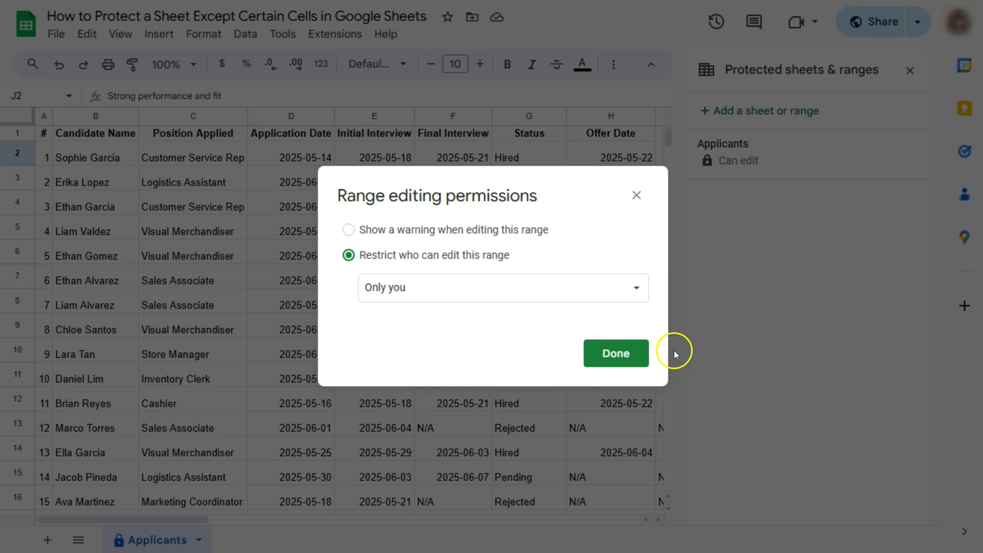
click(628, 353)
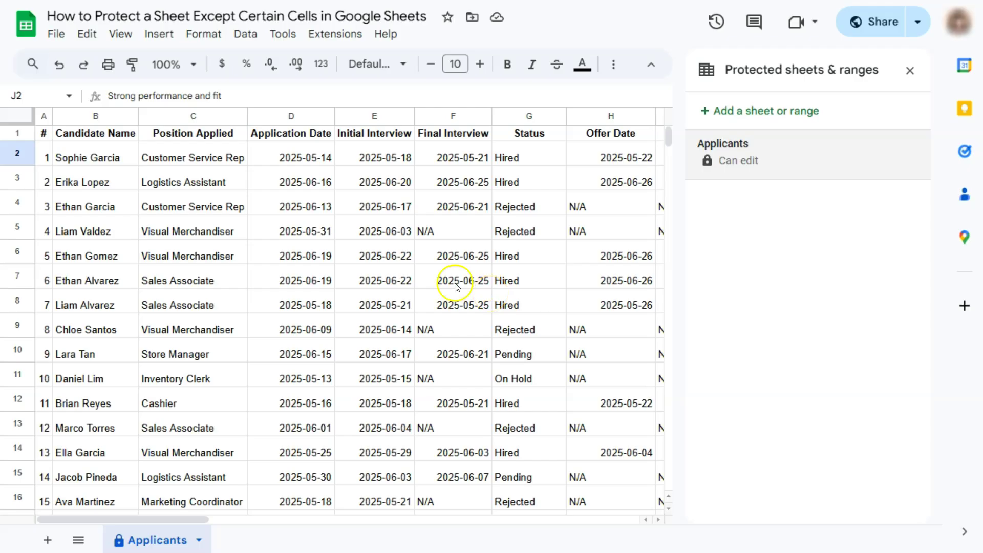
drag(192, 520, 301, 519)
drag(485, 155, 490, 360)
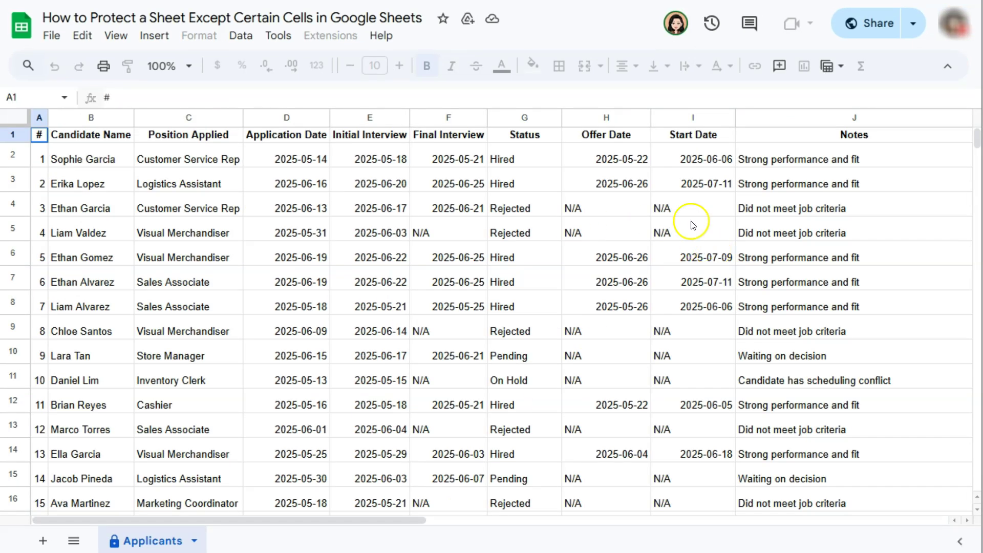
As the collaborator, try editing offer dates H3, H5, H9 and Notes cells J5 and J6
click(634, 182)
click(634, 182)
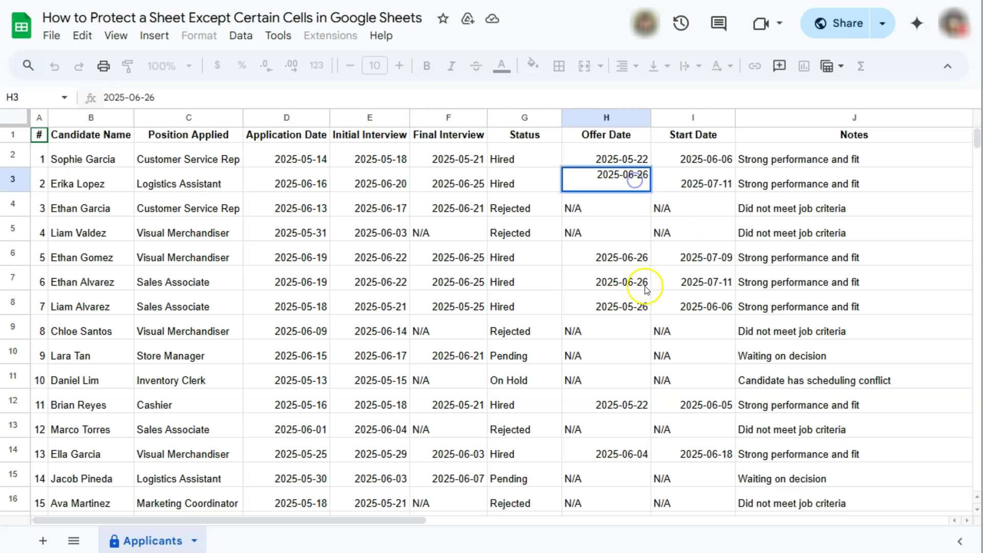
click(611, 185)
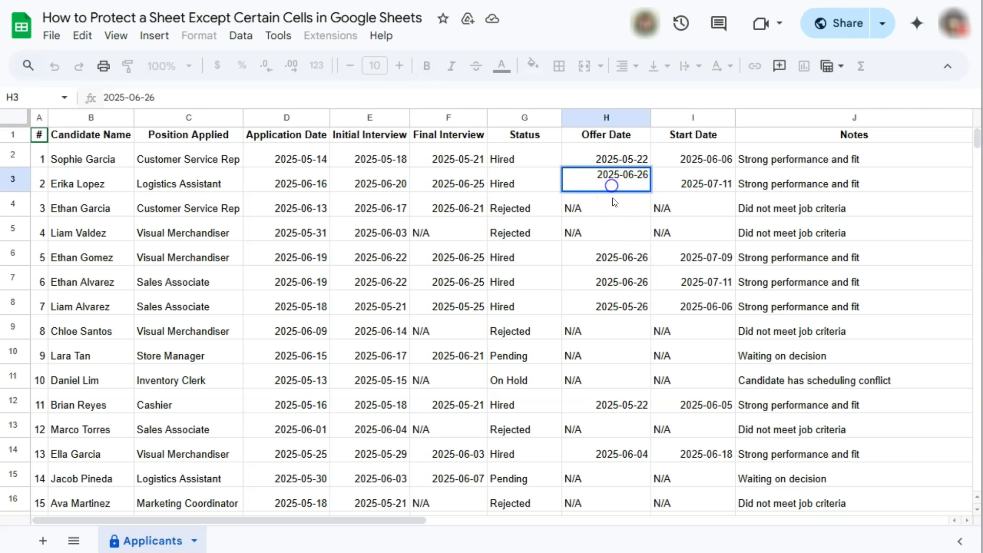
click(520, 189)
click(791, 160)
click(625, 230)
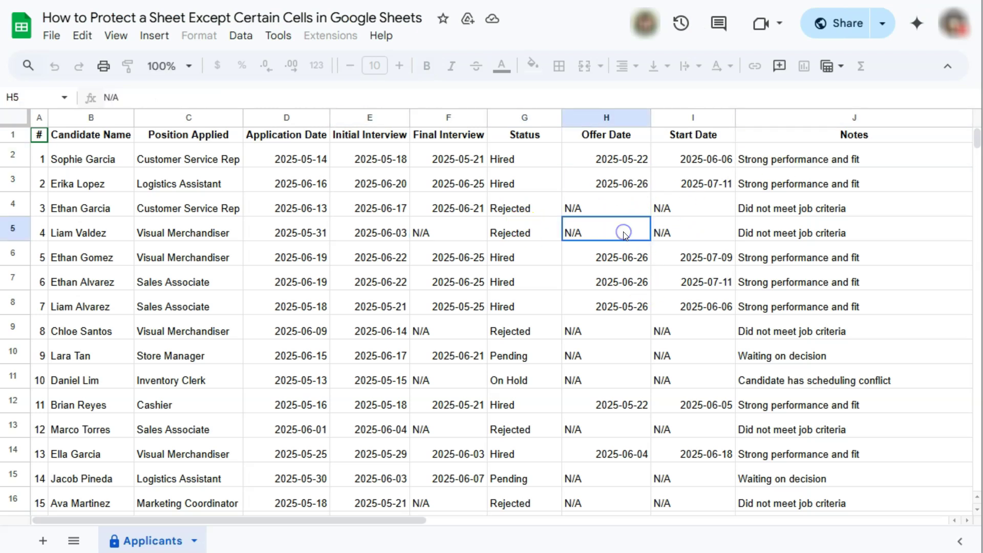
click(783, 225)
double_click(784, 255)
double_click(811, 237)
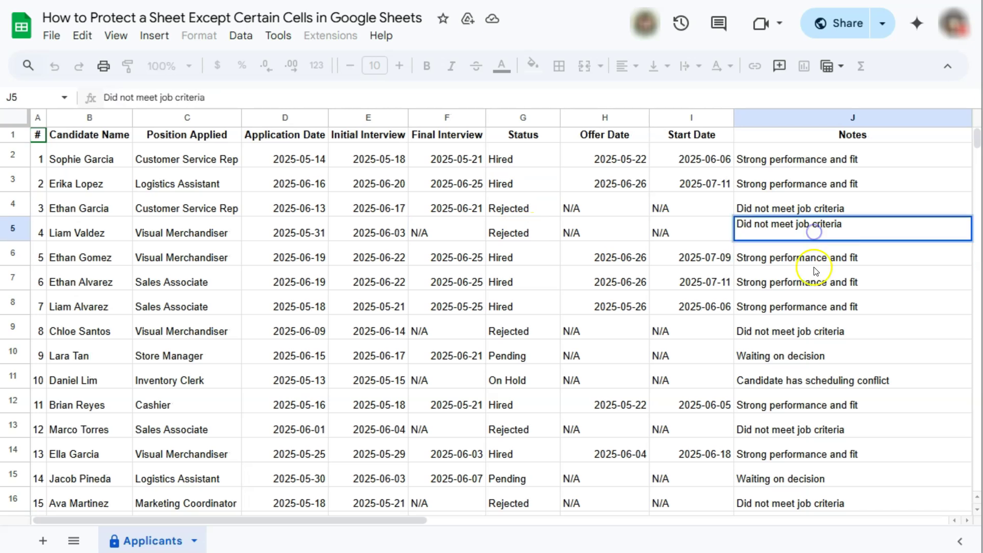
click(625, 321)
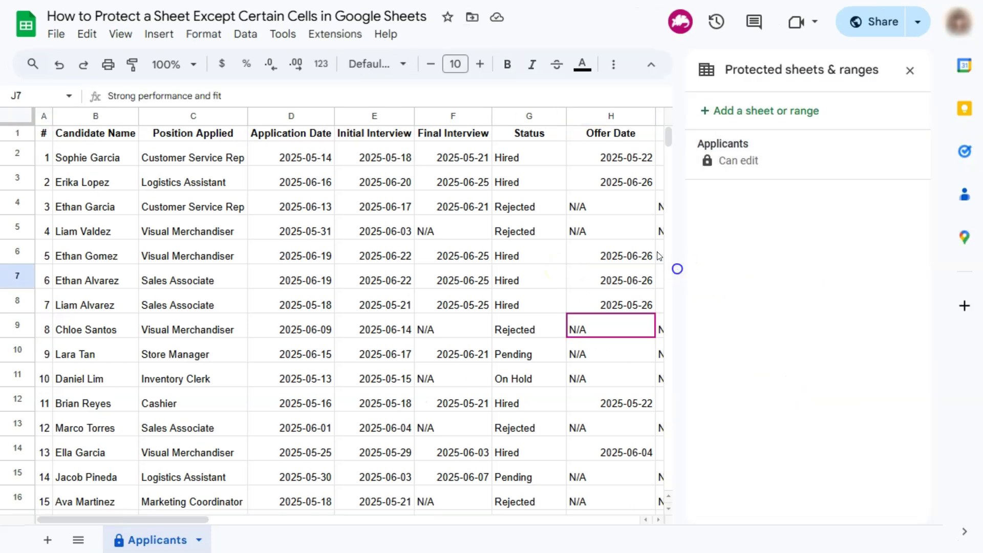
Back in the owner's window, open the Applicants protection rule from the sidebar for editing
drag(194, 522, 329, 527)
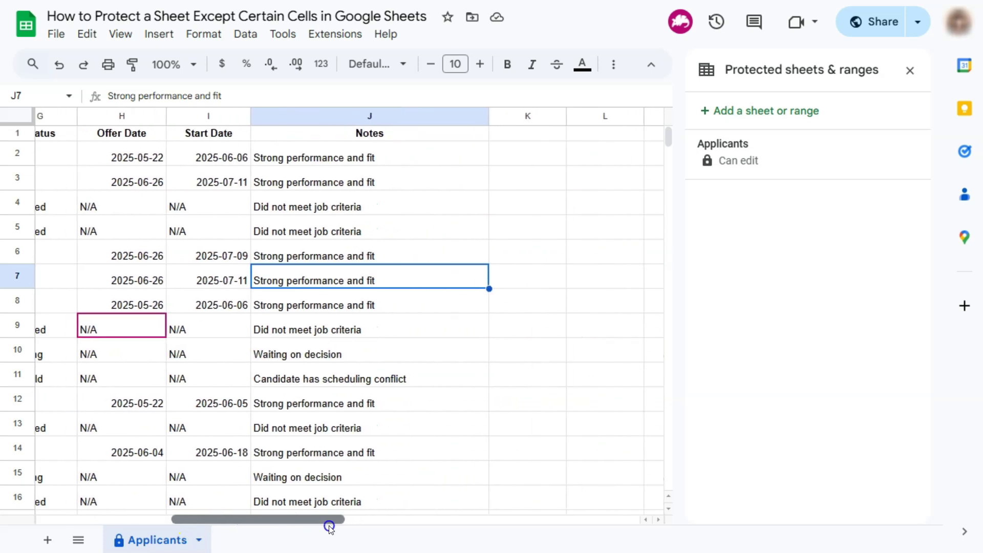
click(398, 156)
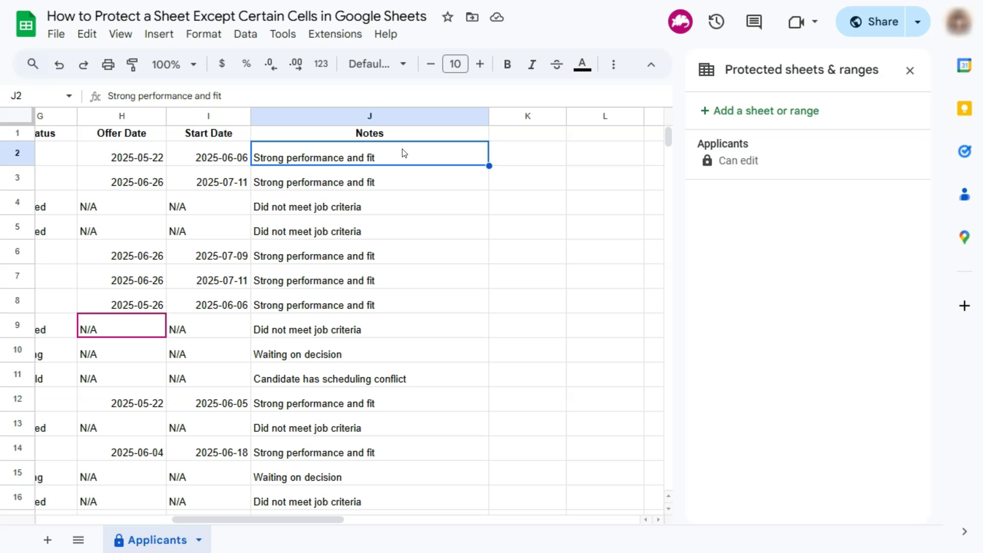
click(769, 164)
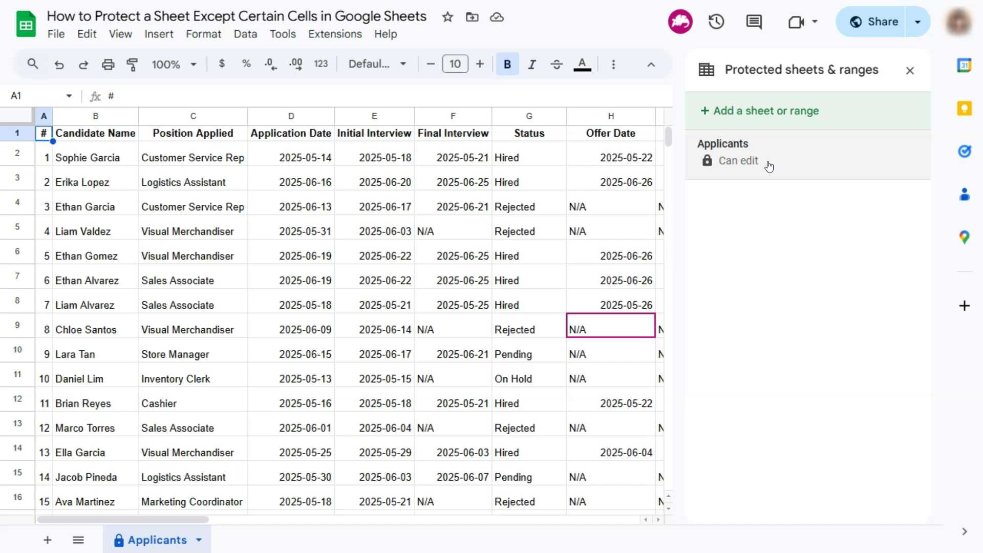
click(768, 164)
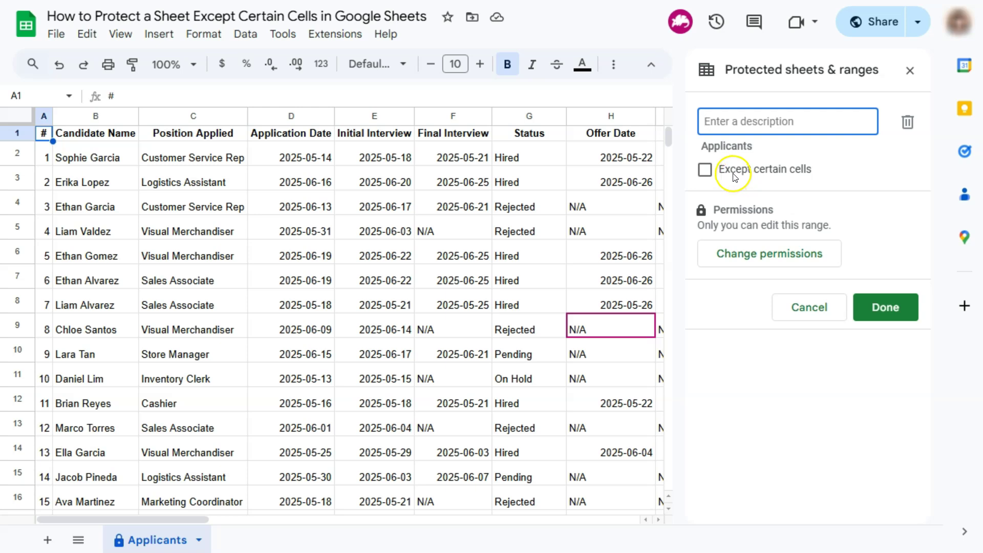
Enable 'Except certain cells', set the exempted range to J2:J51, and save the protection
click(706, 170)
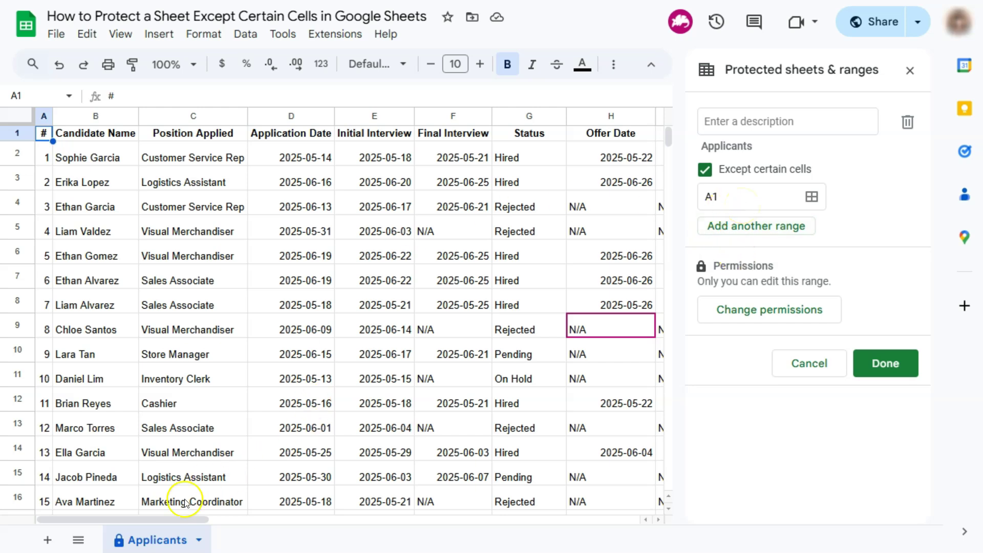
drag(189, 520, 308, 521)
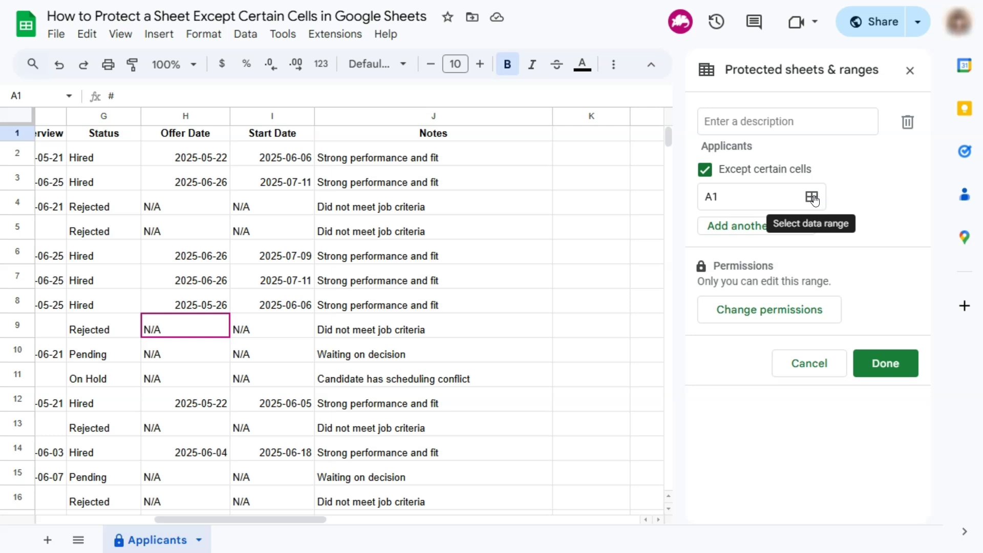
click(747, 195)
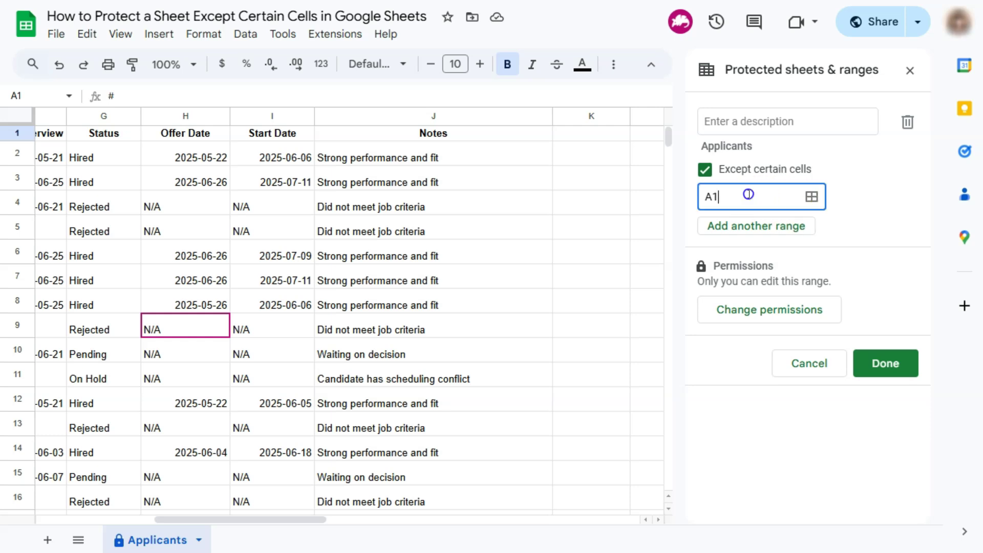
click(812, 197)
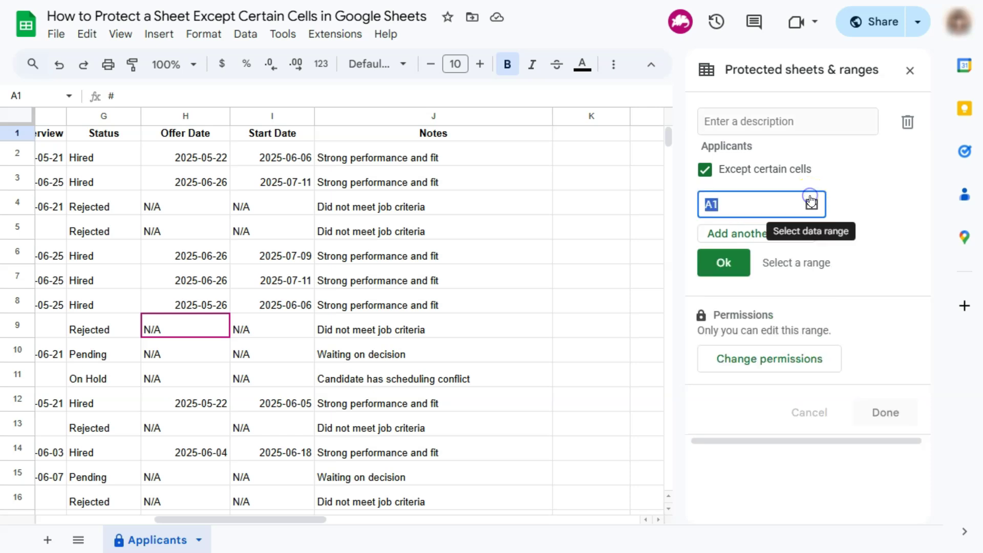
drag(491, 161, 488, 200)
scroll(514, 368, up, 15)
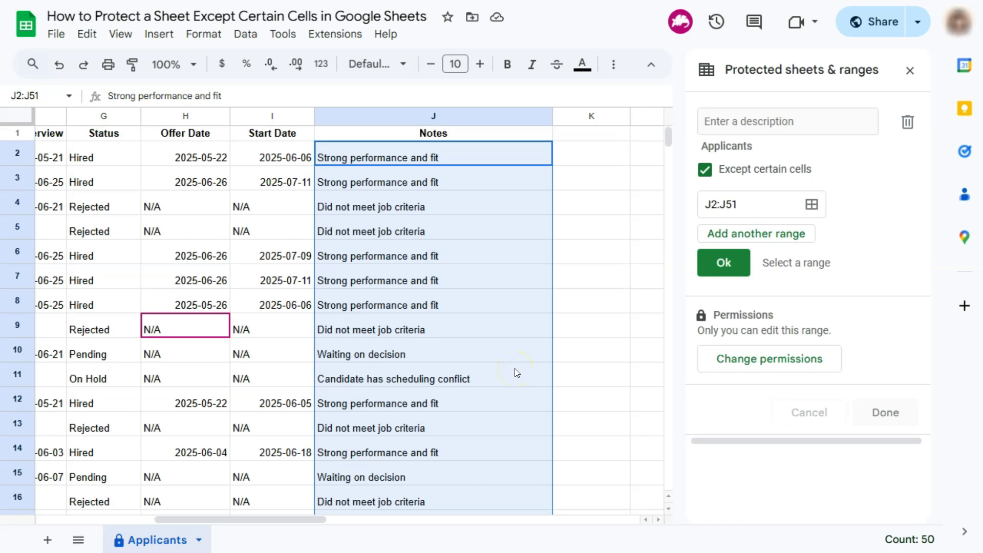
click(723, 205)
click(738, 224)
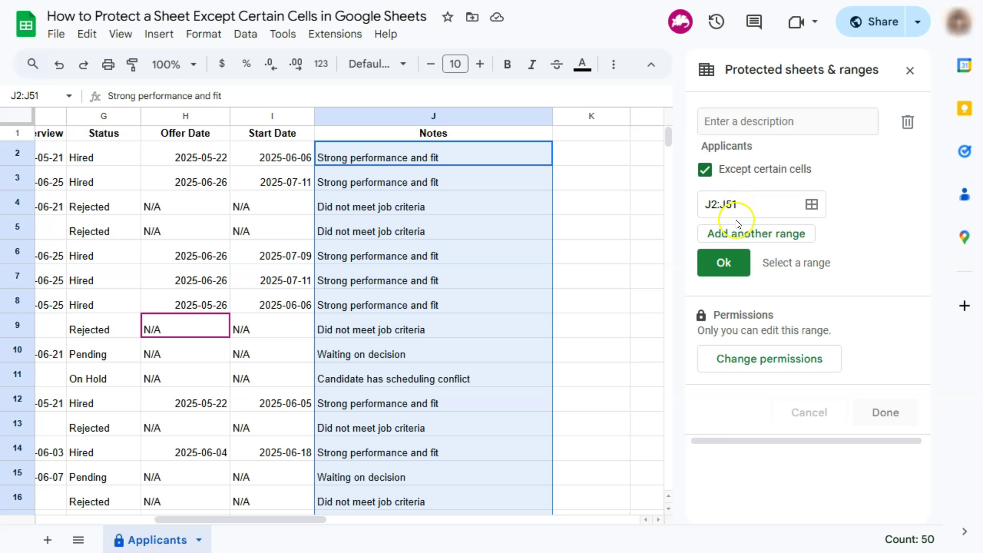
click(719, 262)
click(877, 363)
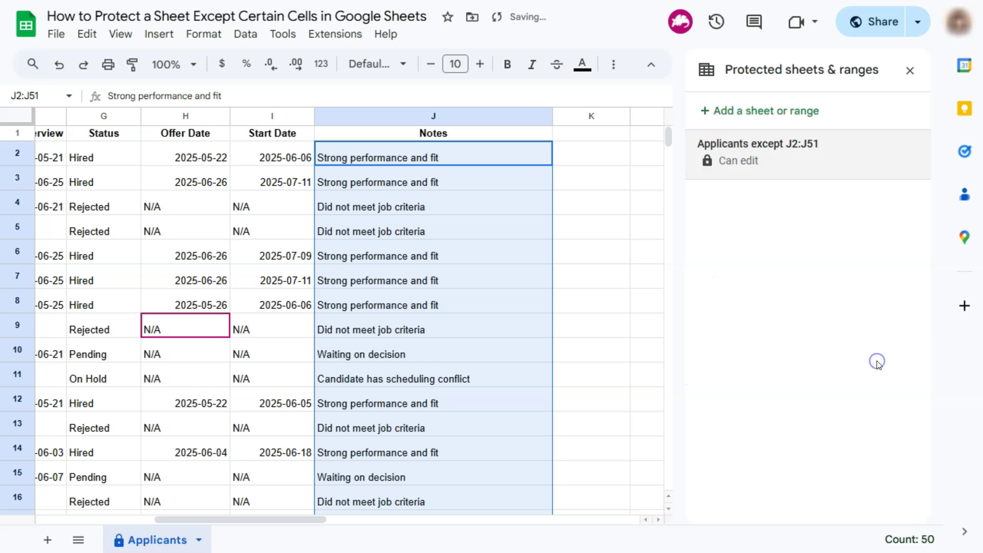
Append ', team player' to the note in J2
click(454, 199)
click(455, 161)
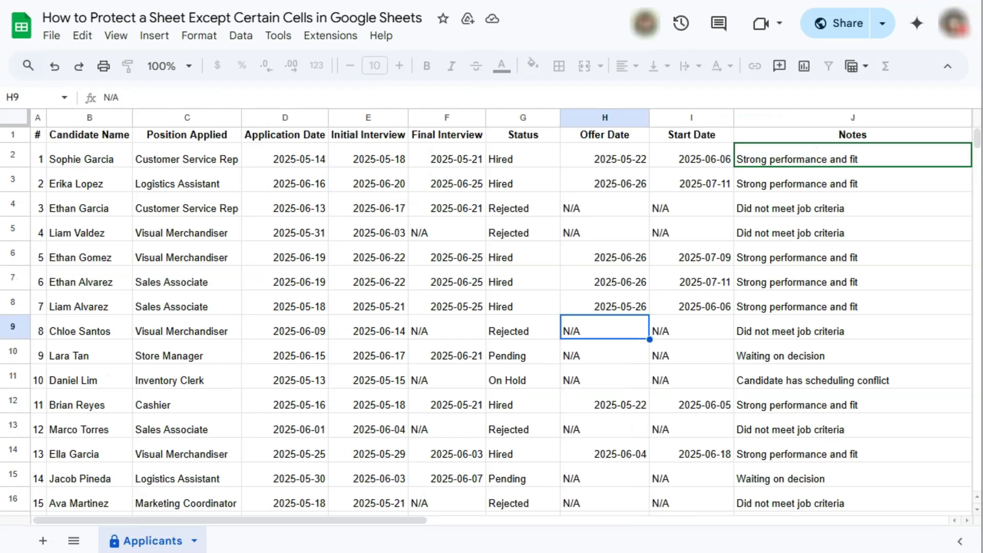
click(848, 155)
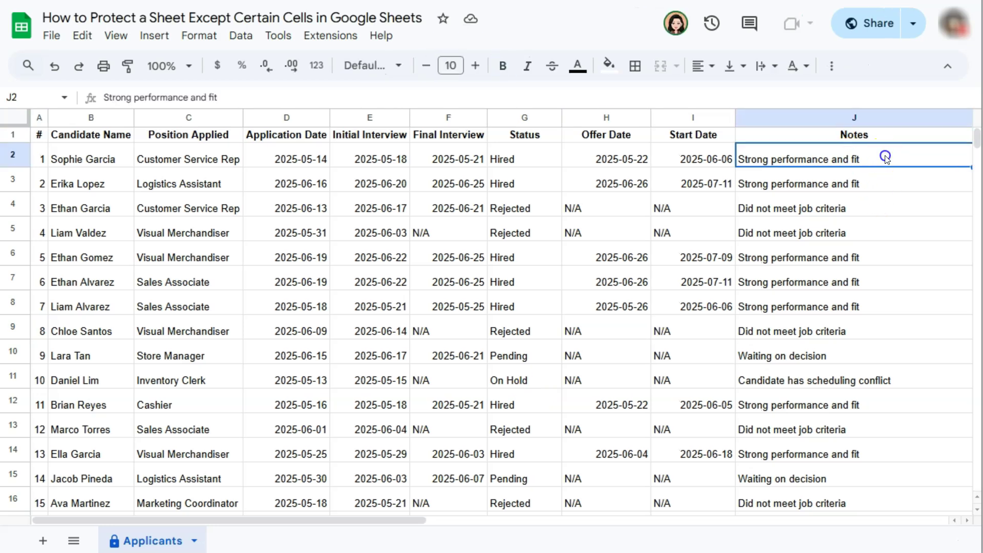
double_click(885, 155)
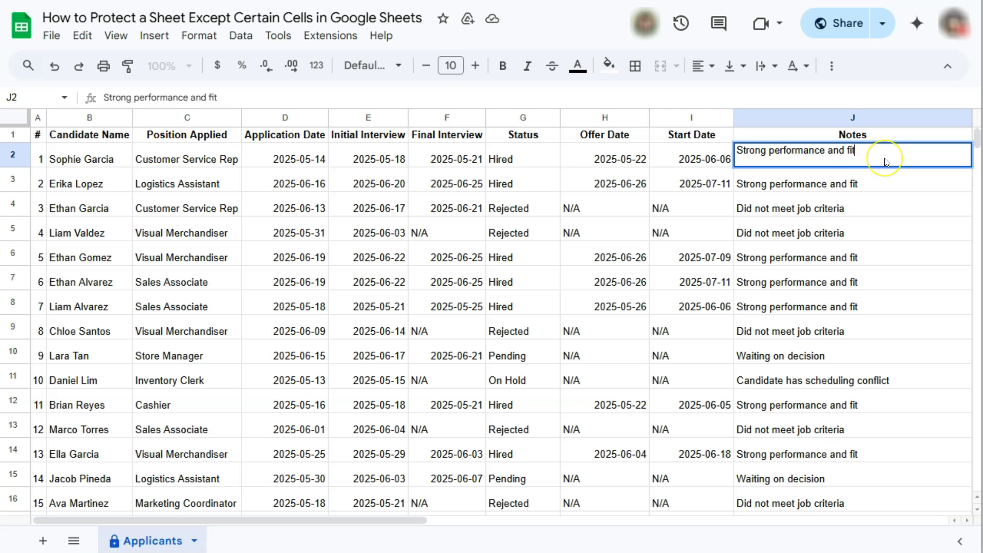
text(, team plater)
key(BackSpace)
key(BackSpace)
text(yer)
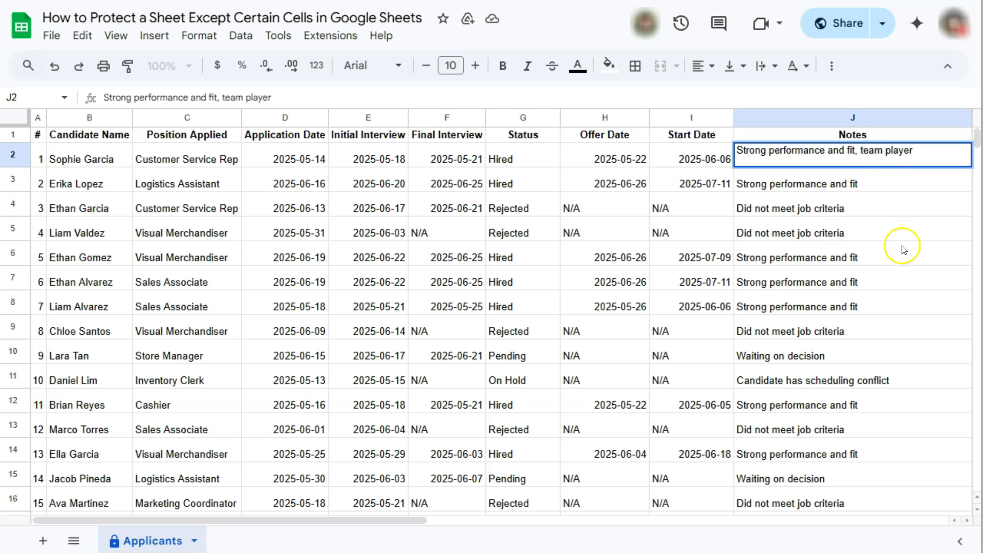
click(902, 250)
Append ', wasn't confident' to the note in J5
double_click(885, 231)
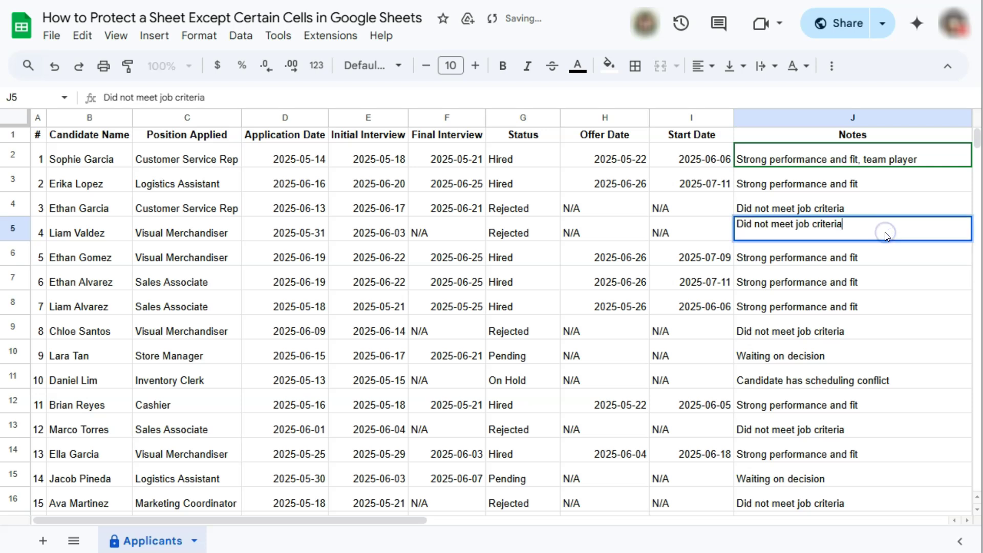
text(, wasn't)
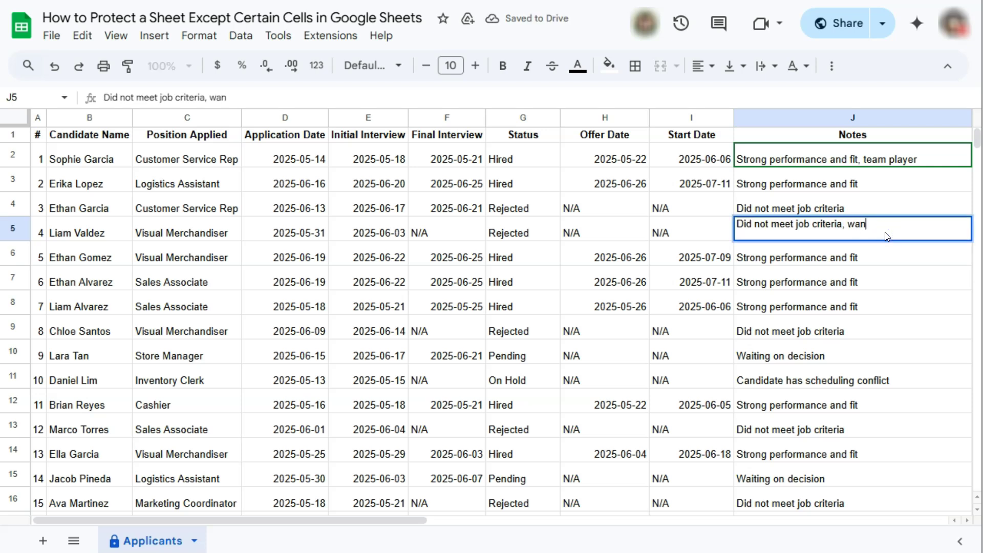
text( confident)
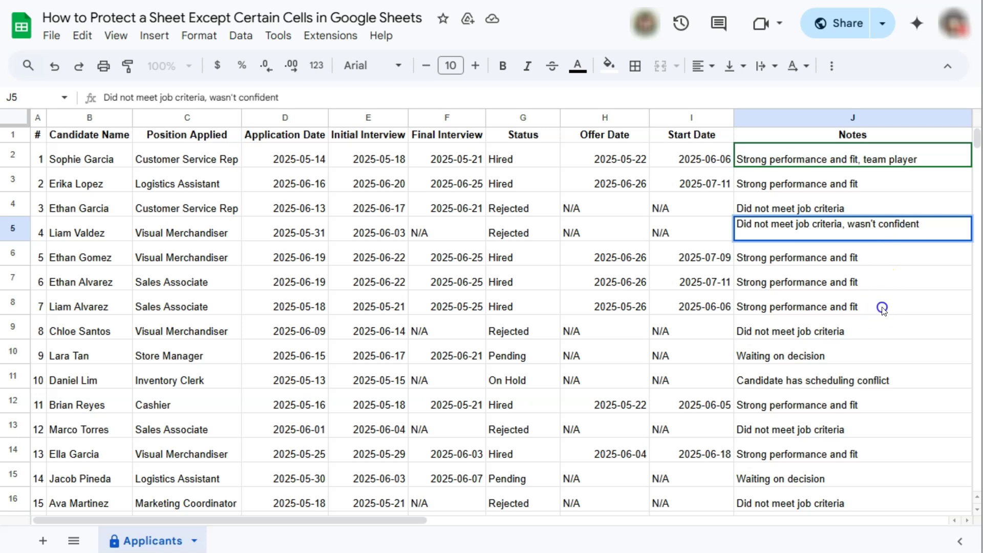
click(882, 310)
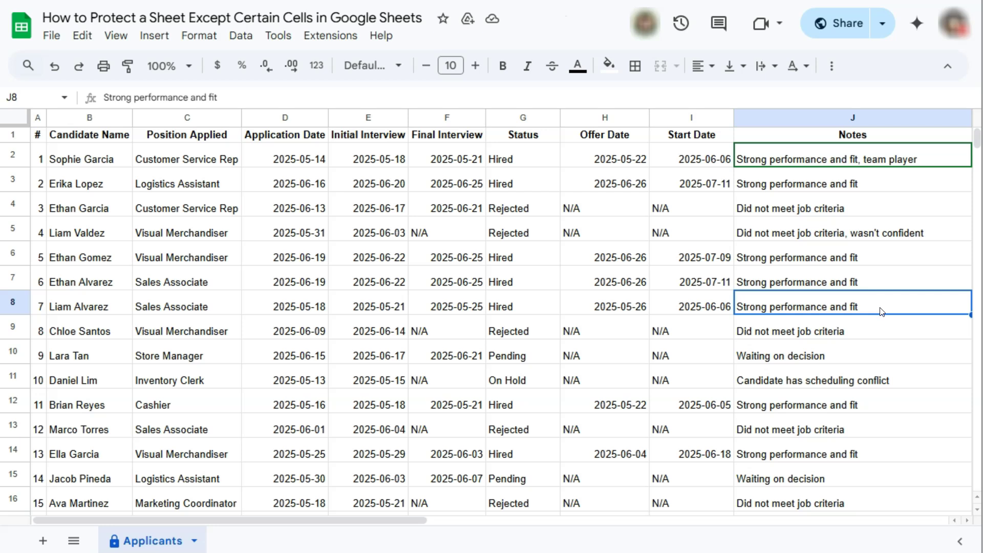
Check that I4 stays locked while Notes cells J3–J6 are selectable, then close the protection sidebar
click(701, 208)
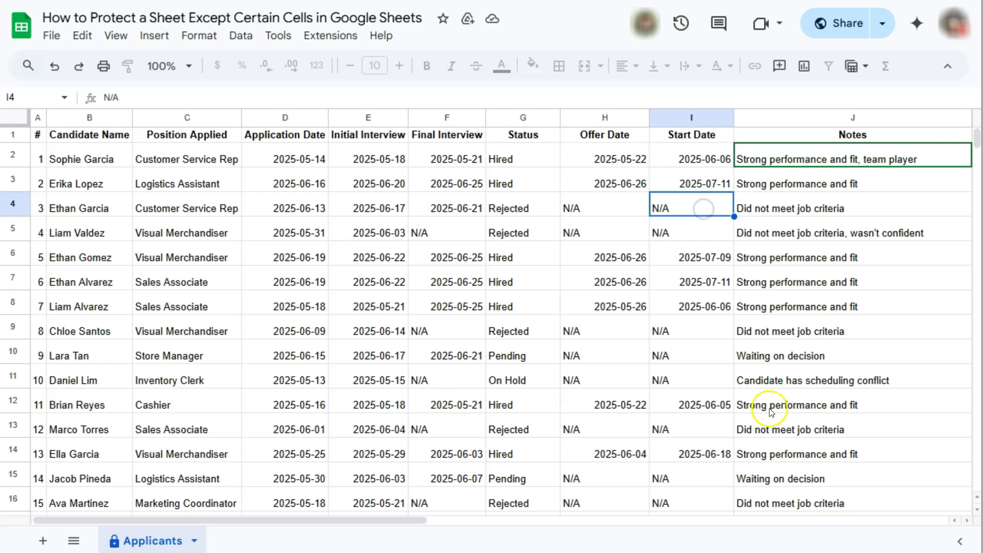
click(900, 186)
click(892, 204)
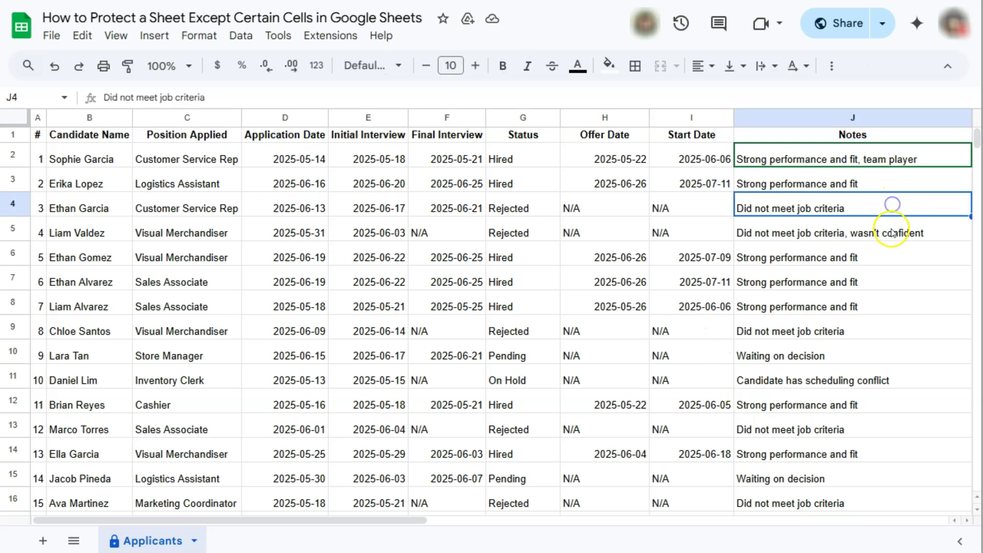
click(892, 233)
click(890, 256)
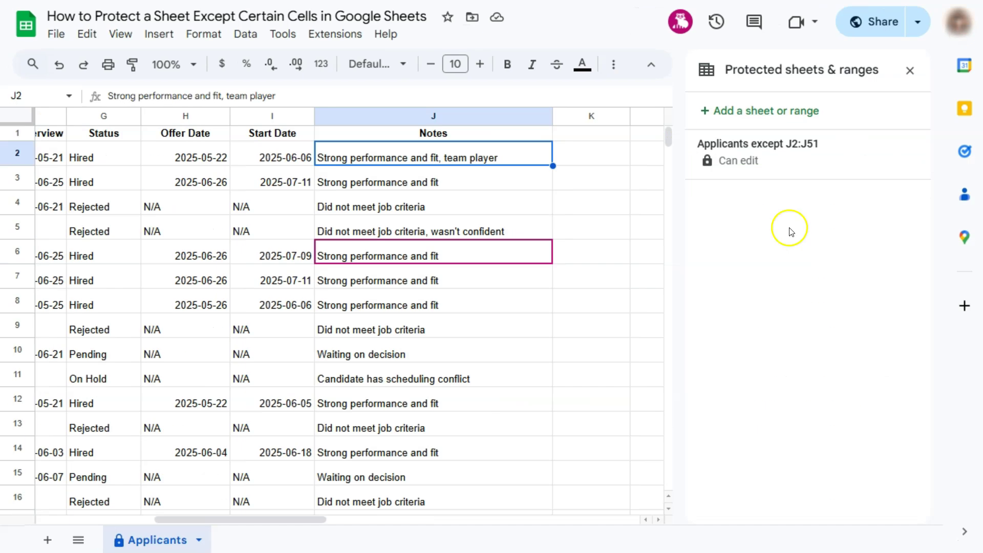
click(912, 71)
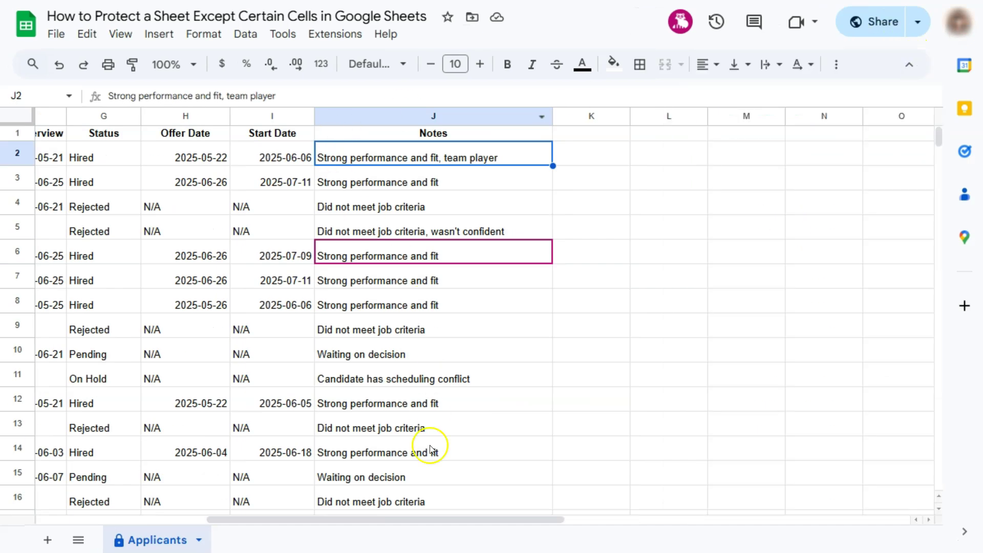
drag(435, 520, 189, 518)
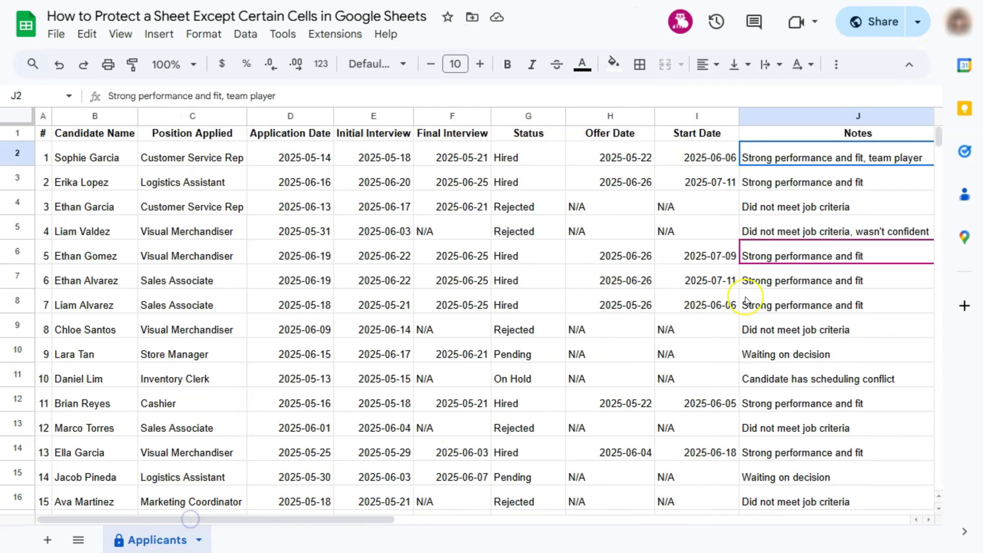